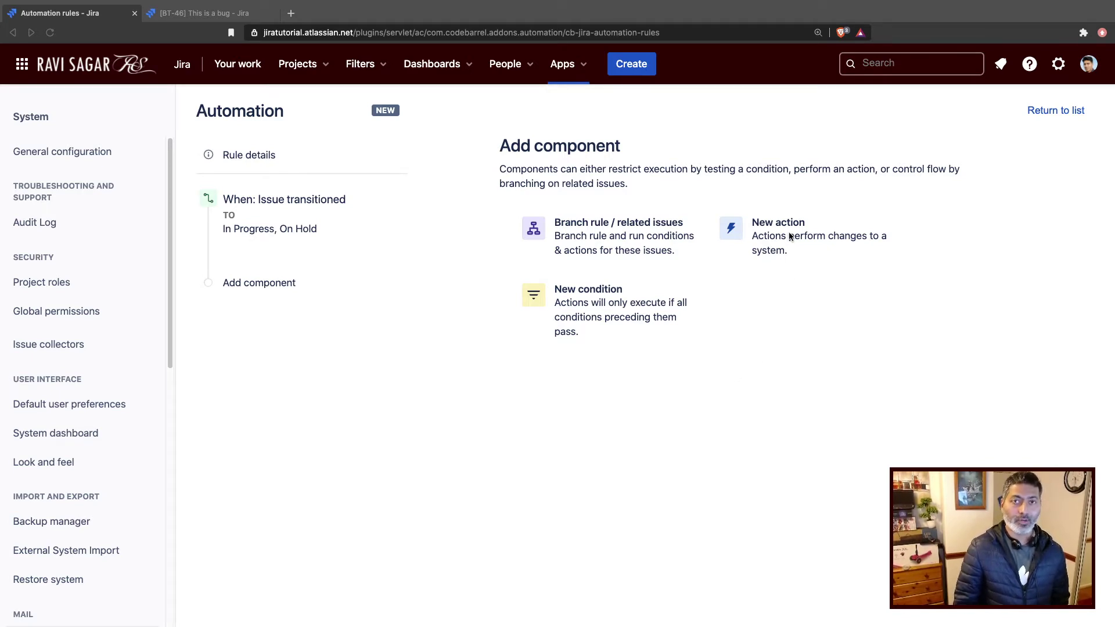
# Step: Add a new action after the In Progress/On Hold trigger and browse down to Advanced's Delete attachments
pyautogui.click(287, 386)
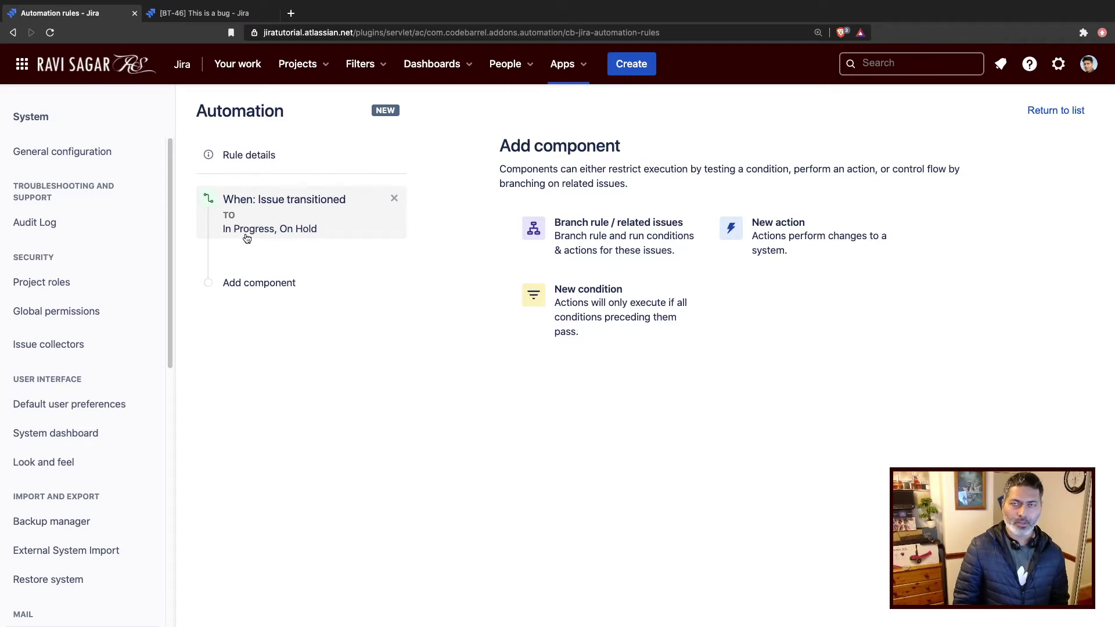
pyautogui.click(799, 230)
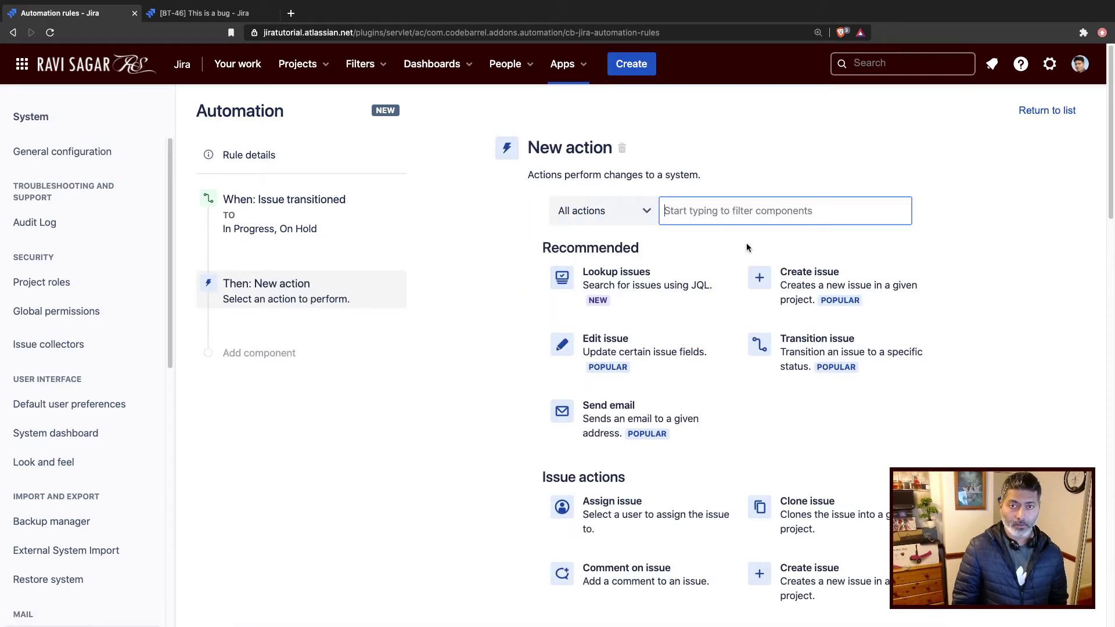
pyautogui.scroll(-5, 754, 243)
pyautogui.scroll(5, 706, 195)
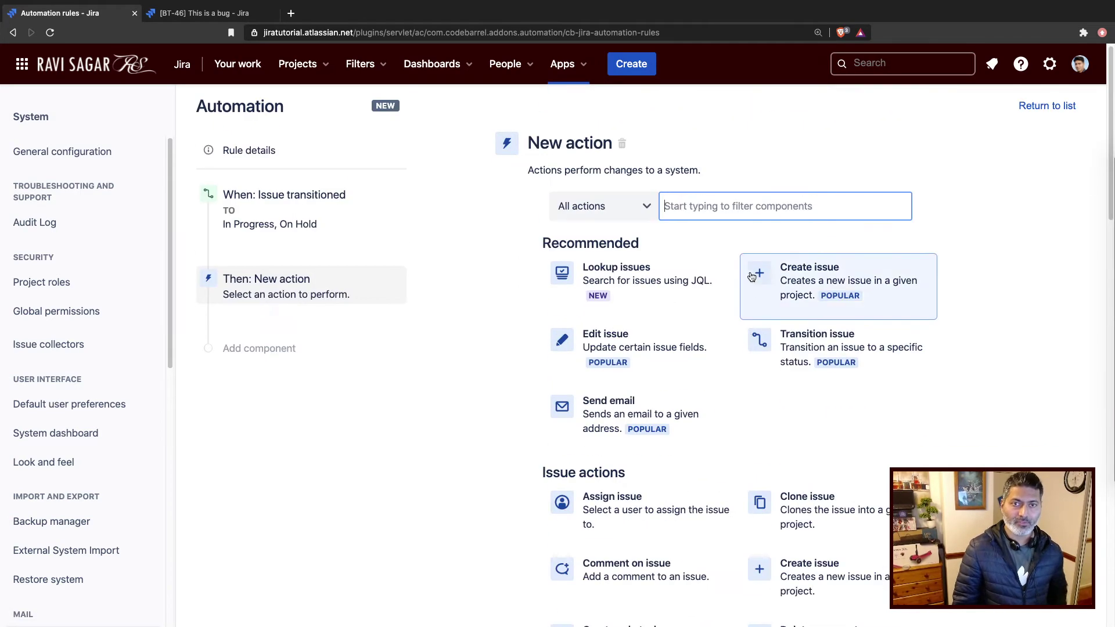
pyautogui.scroll(-5, 782, 326)
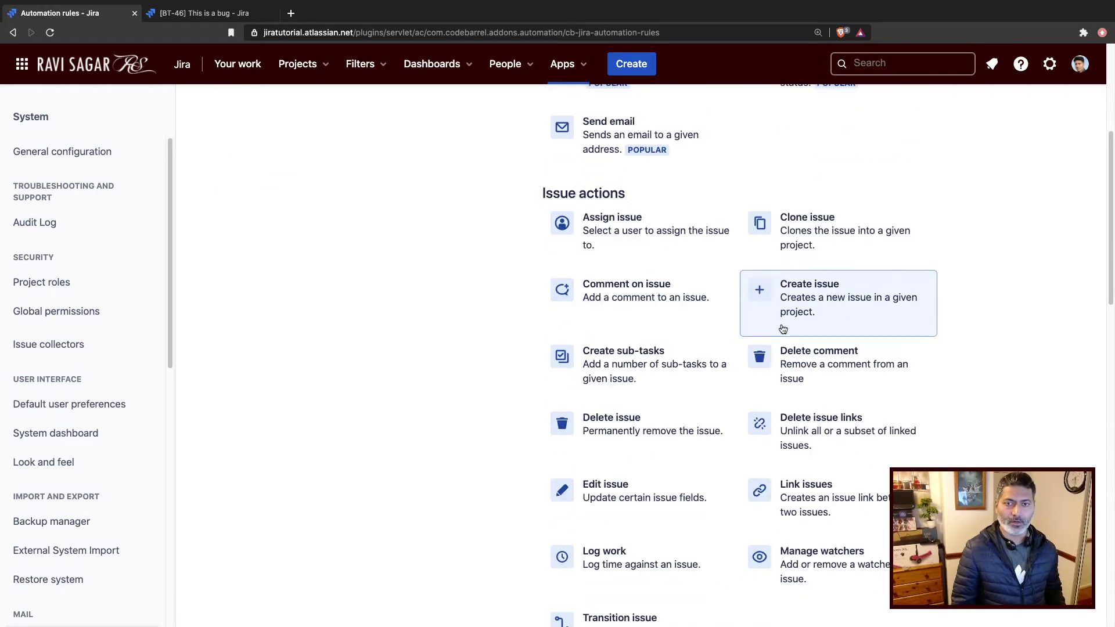
pyautogui.scroll(-7, 782, 329)
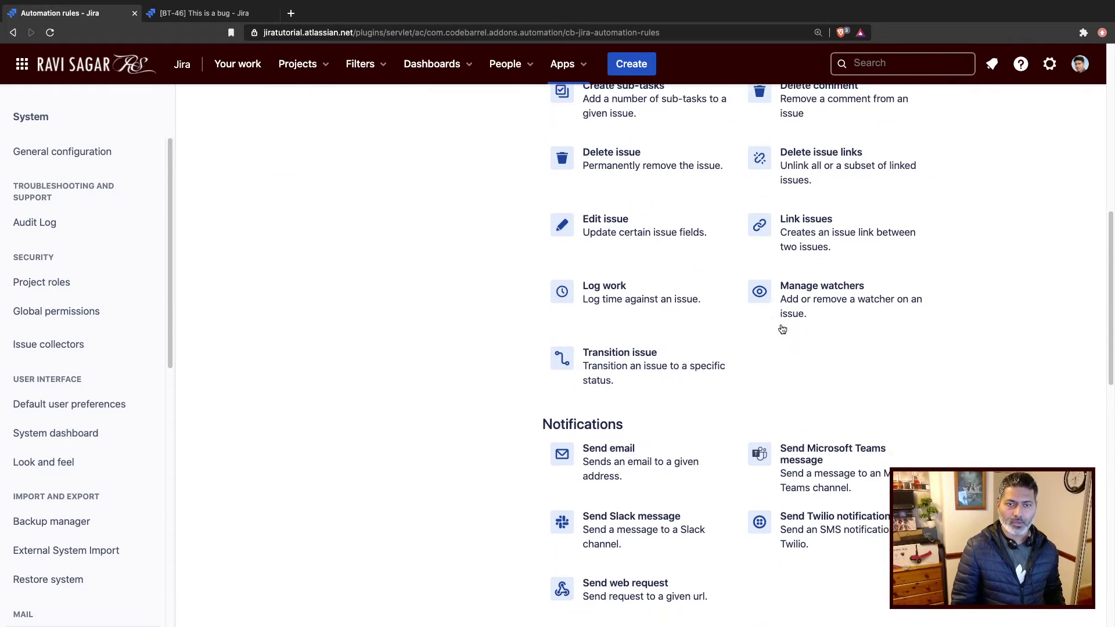
pyautogui.scroll(-10, 779, 327)
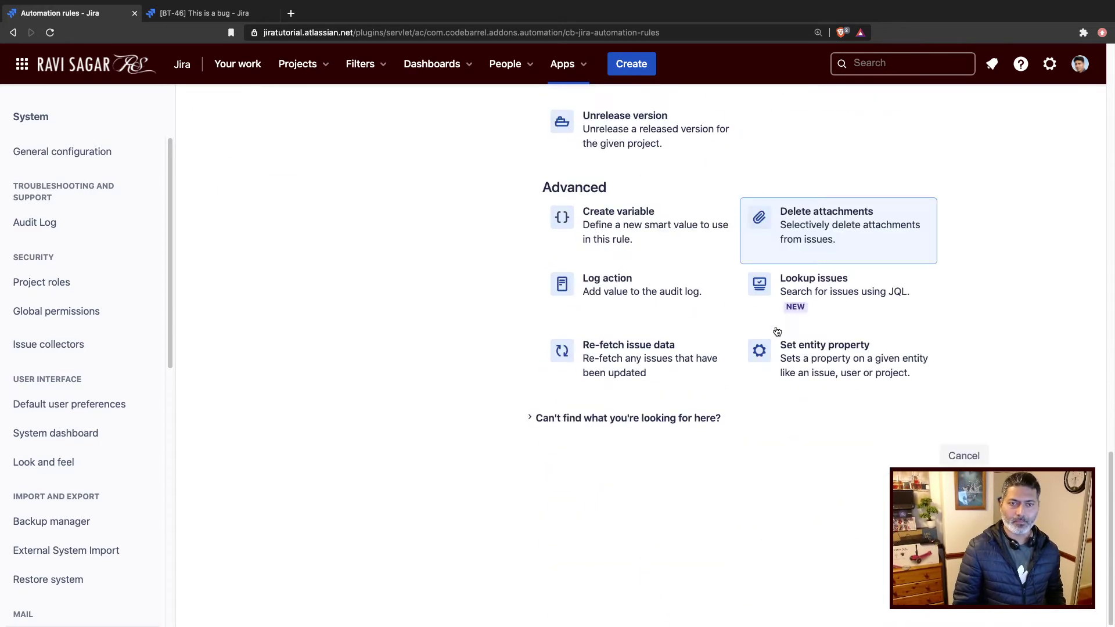
pyautogui.scroll(11, 766, 333)
pyautogui.scroll(10, 749, 329)
pyautogui.scroll(-3, 750, 333)
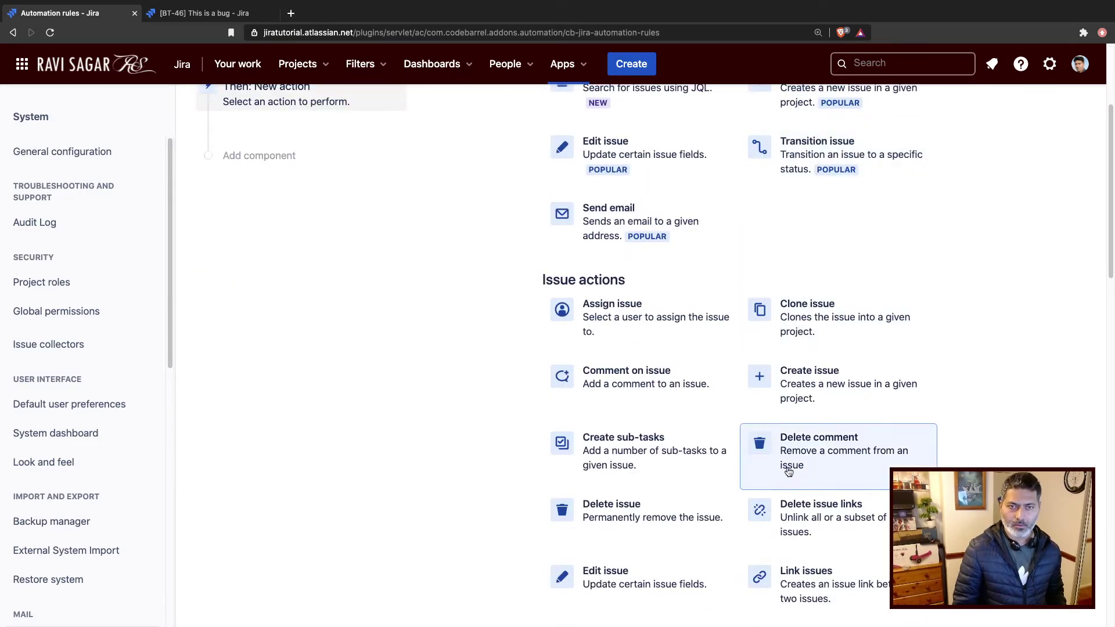
pyautogui.scroll(-1, 742, 468)
pyautogui.scroll(-3, 744, 506)
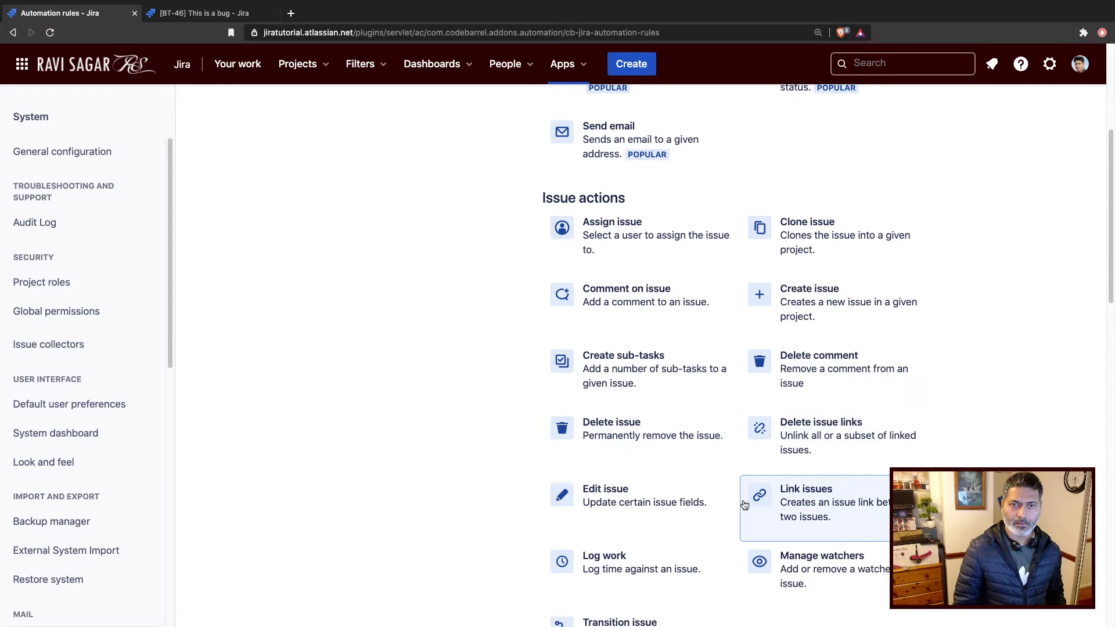
pyautogui.scroll(-5, 745, 505)
pyautogui.scroll(-10, 744, 503)
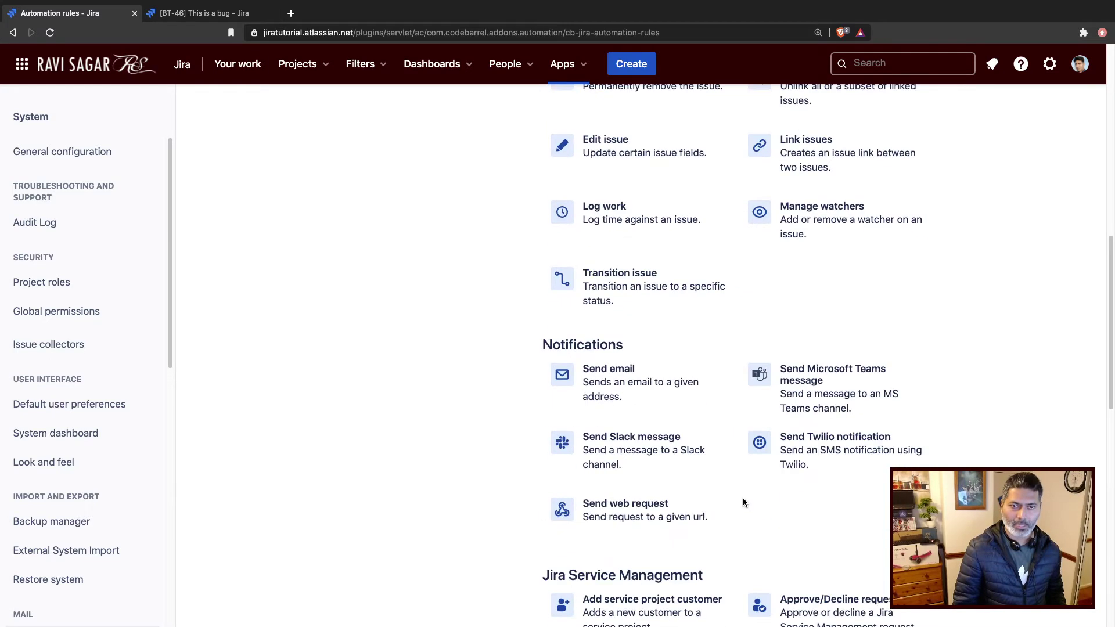
pyautogui.scroll(-10, 743, 502)
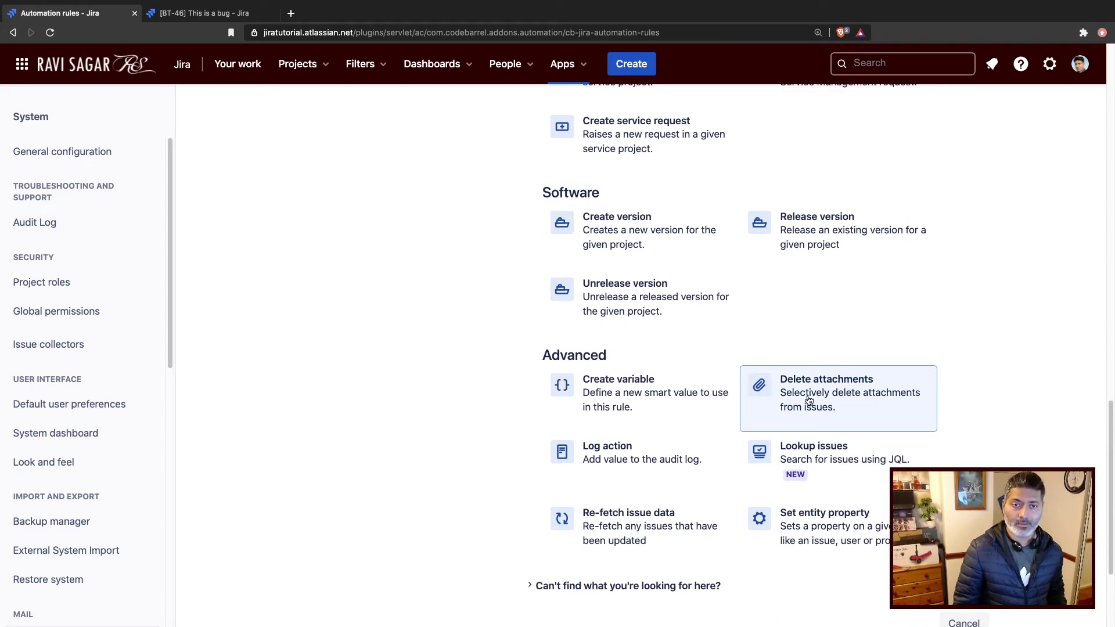
# Step: Choose the Delete attachments action and set its Filename option to All attachments
pyautogui.click(809, 400)
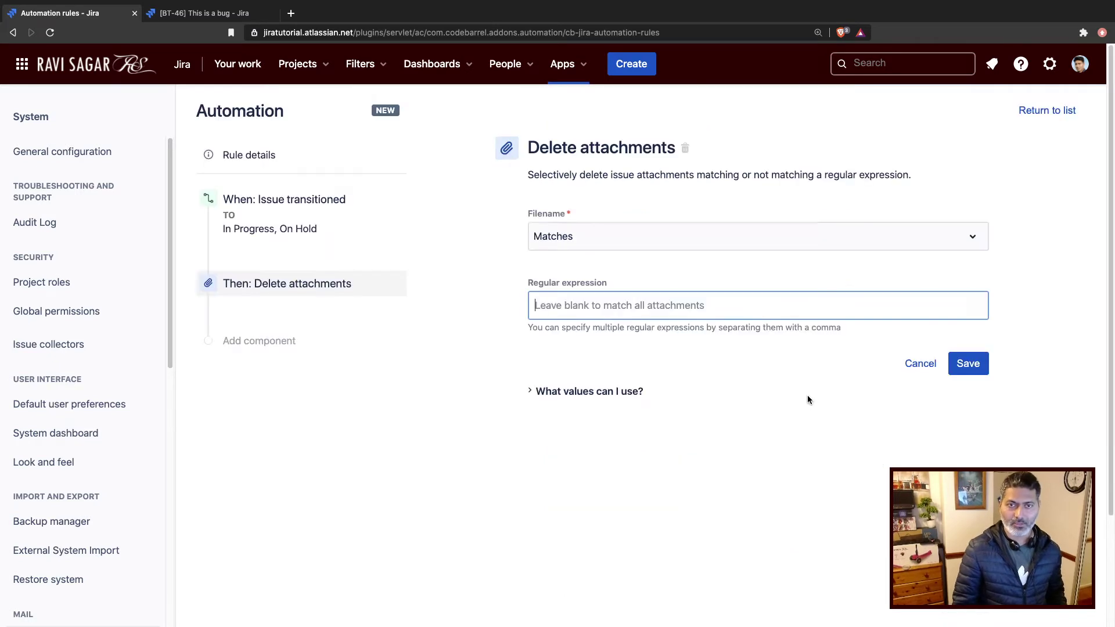
pyautogui.click(710, 235)
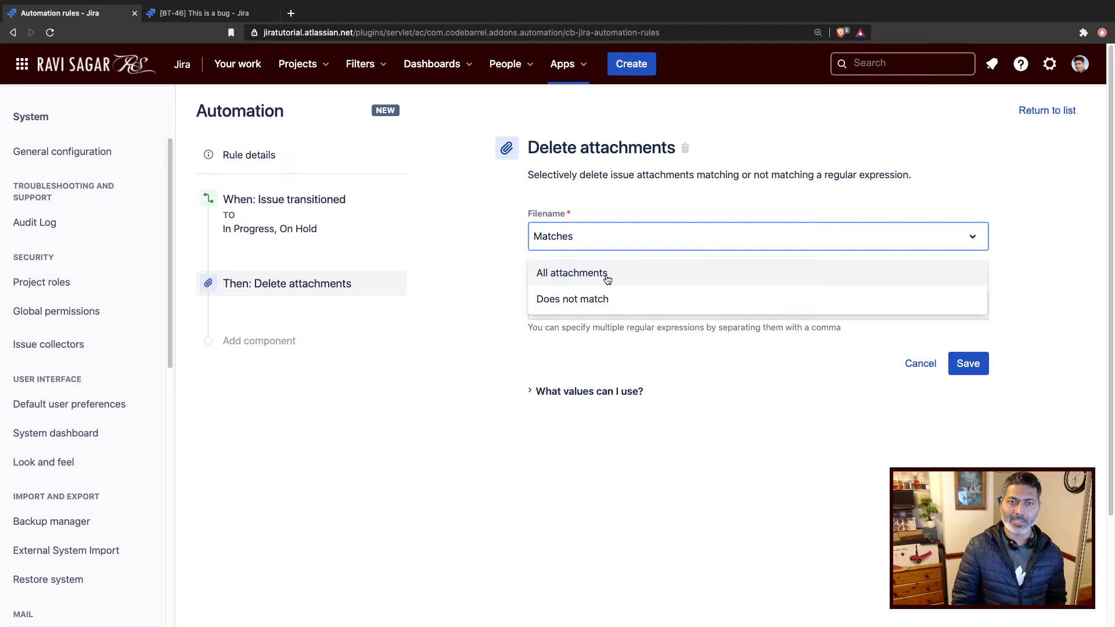
pyautogui.click(607, 278)
pyautogui.click(851, 237)
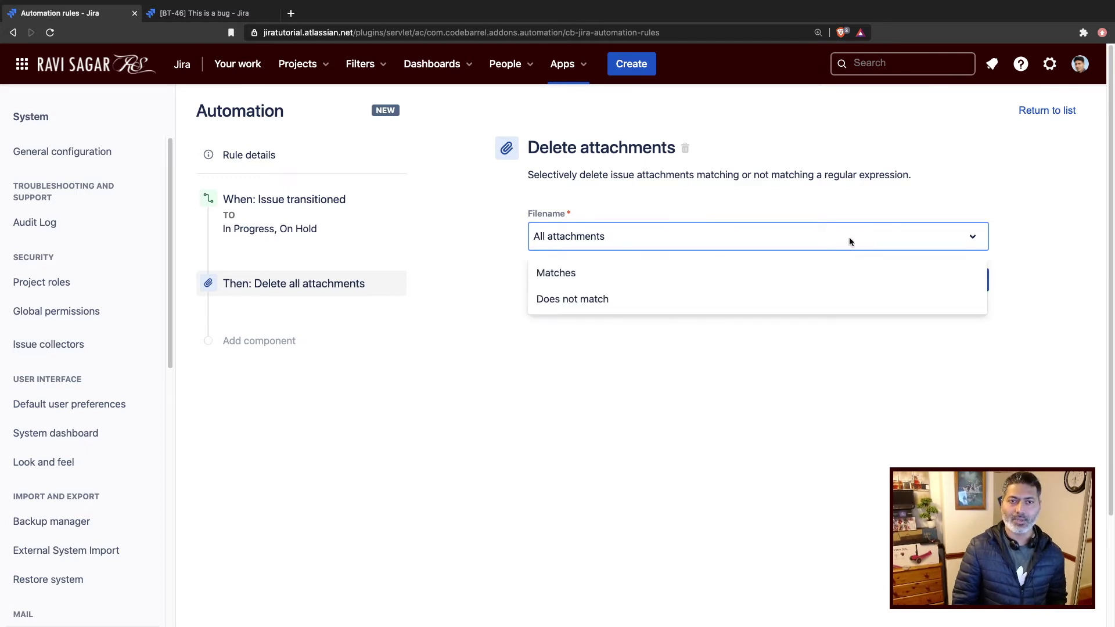
pyautogui.click(586, 275)
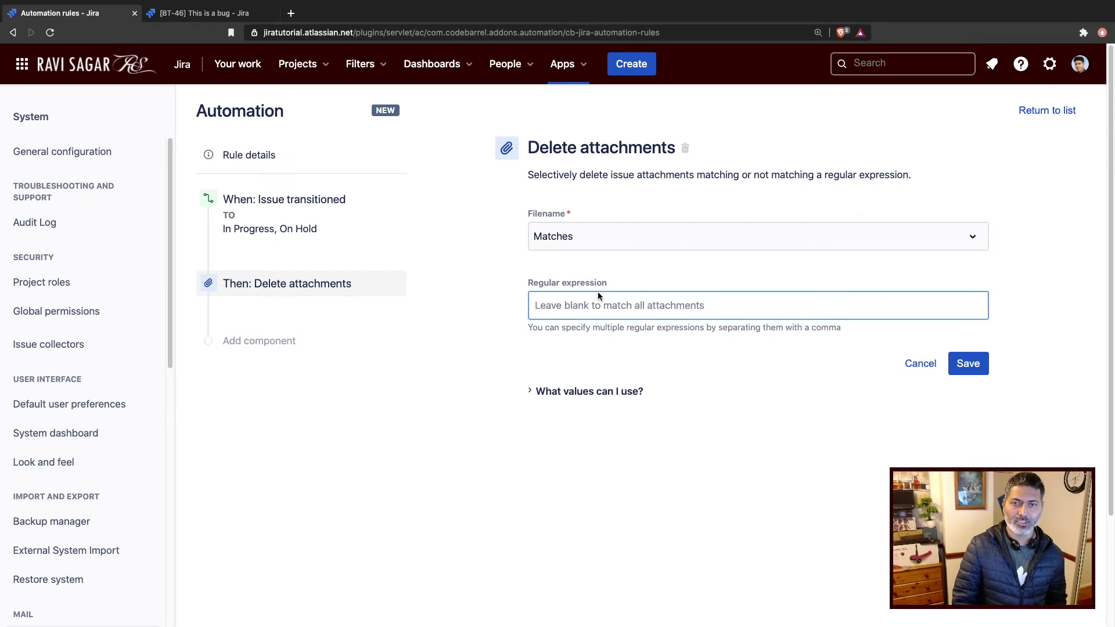
pyautogui.click(629, 232)
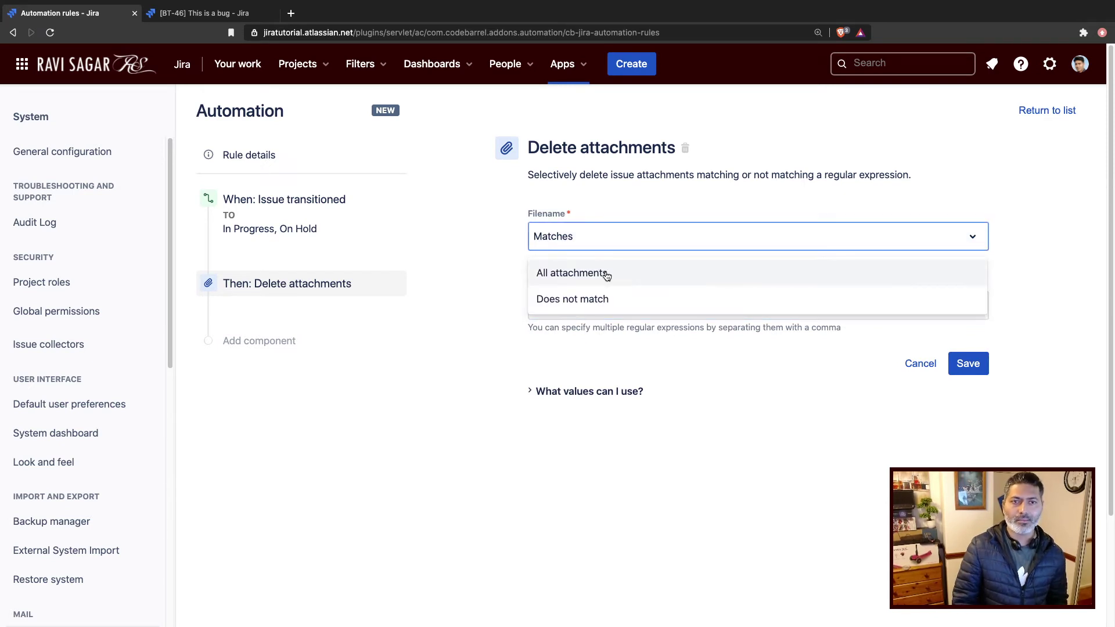
pyautogui.click(605, 273)
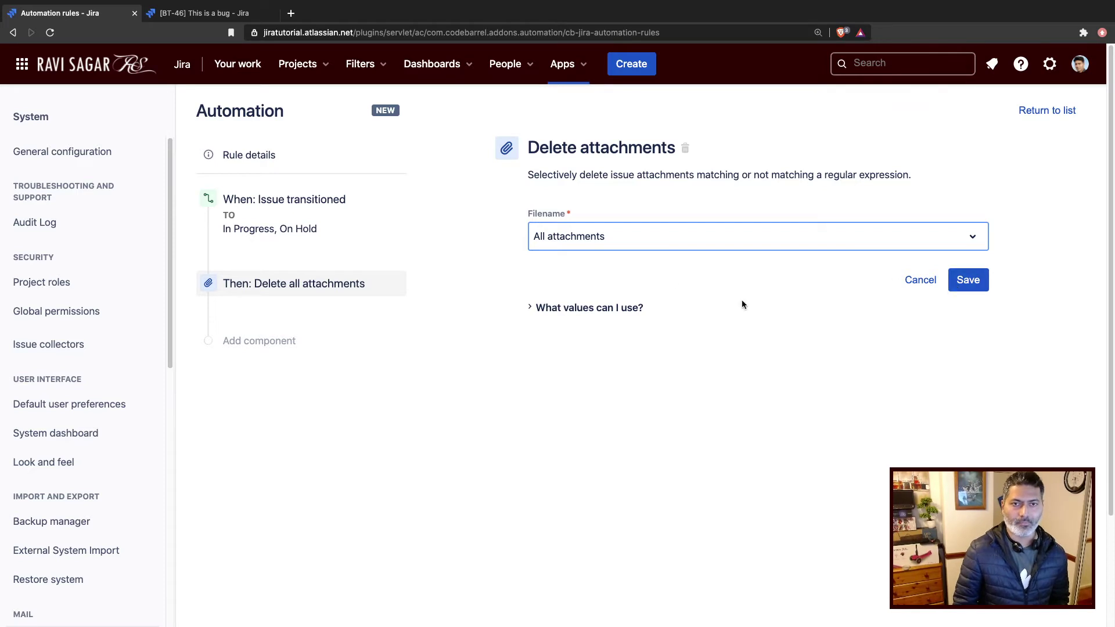
pyautogui.click(576, 309)
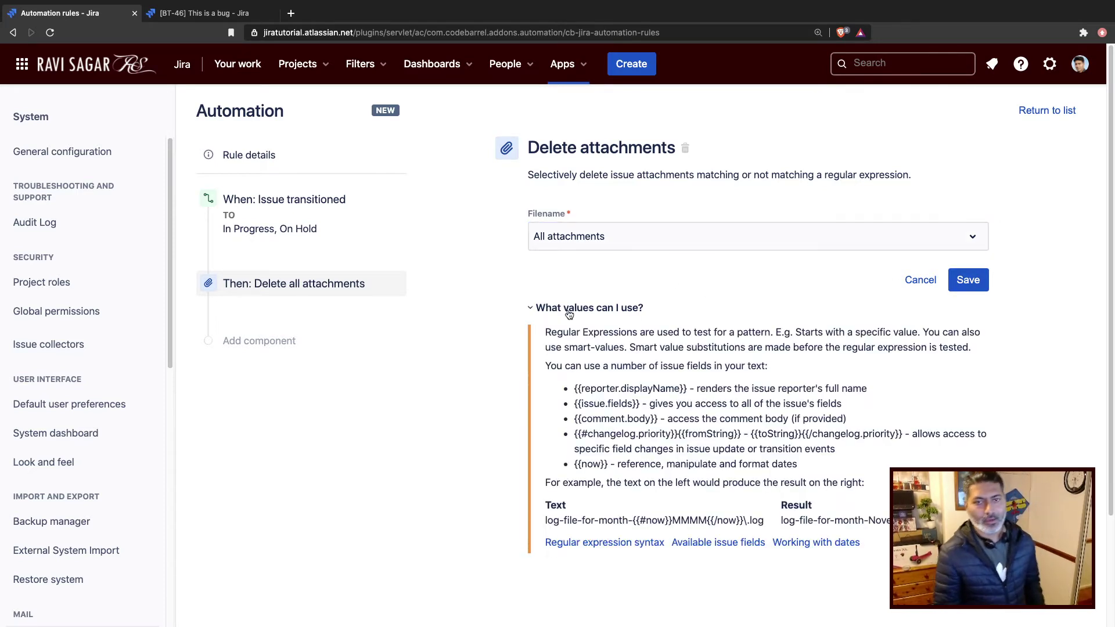
# Step: Save the action, name the rule 'delete-attachments', and turn it on
pyautogui.click(967, 281)
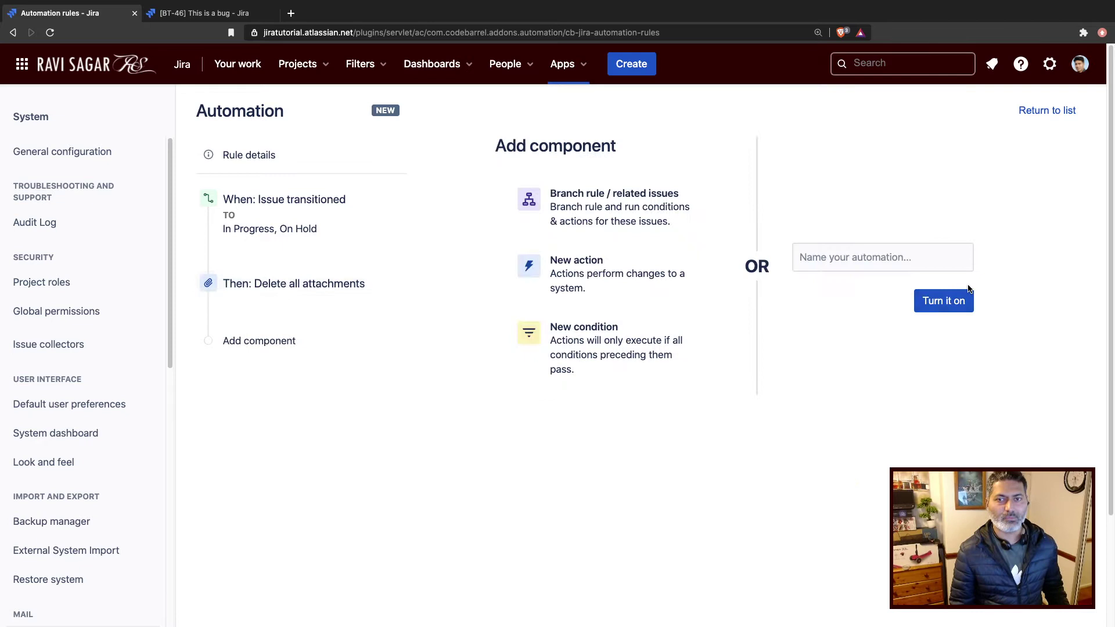
pyautogui.click(886, 256)
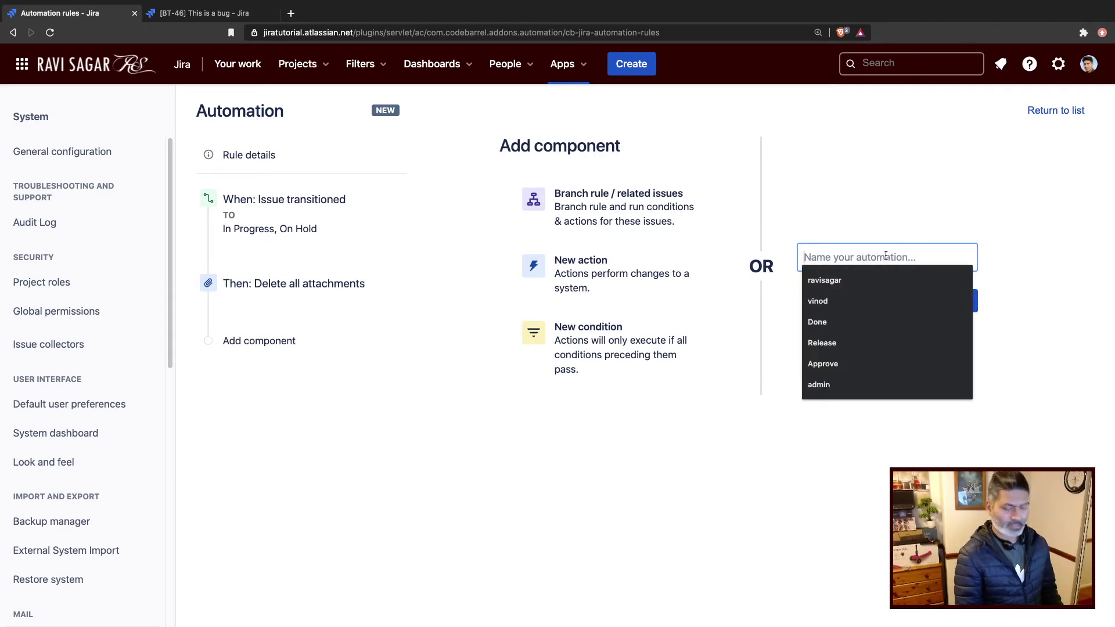
pyautogui.write('delete-attachme')
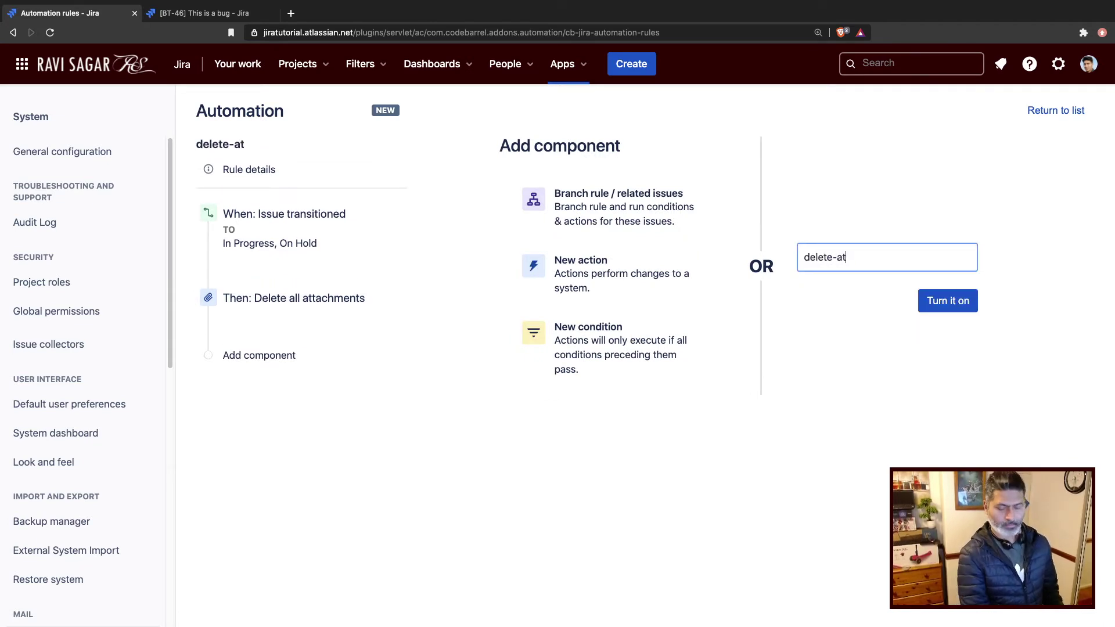
pyautogui.press('BackSpace')
pyautogui.press('BackSpace')
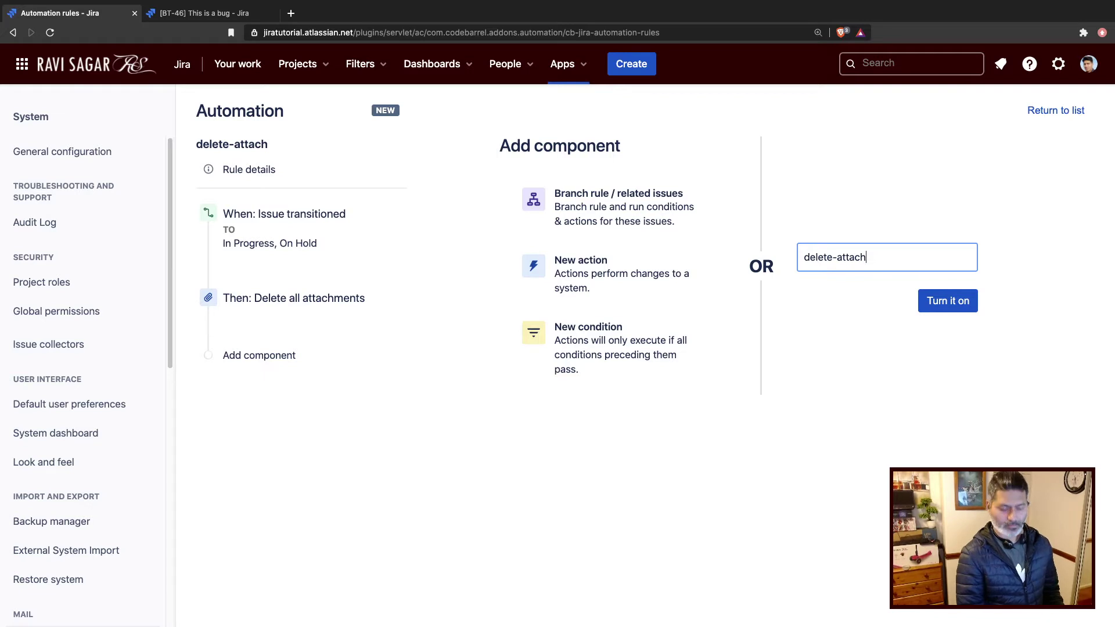
pyautogui.write('ments')
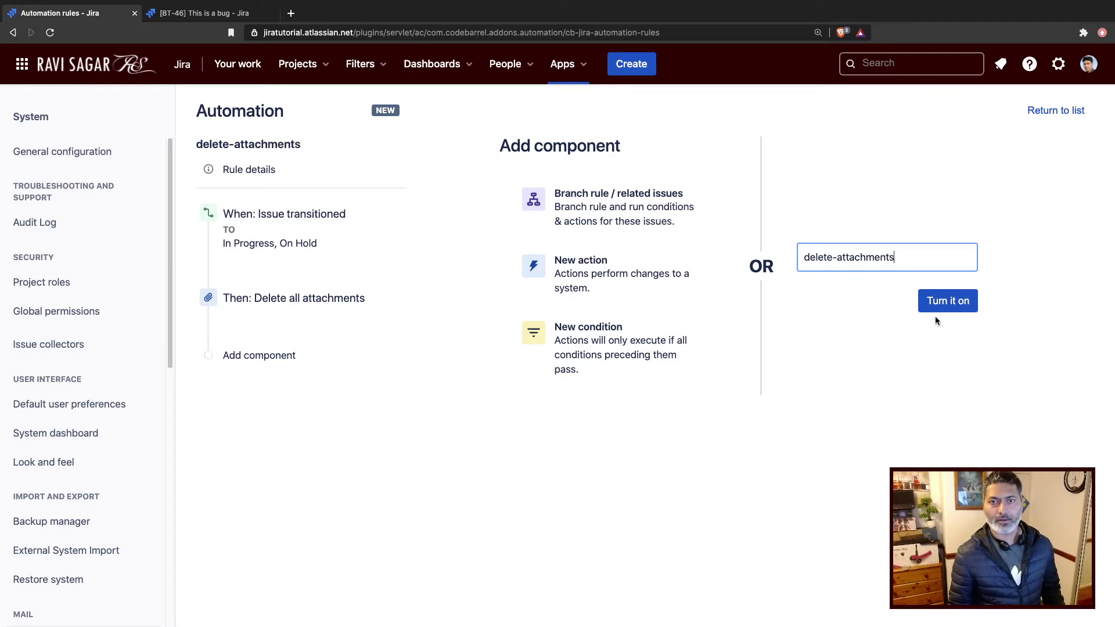
pyautogui.click(945, 302)
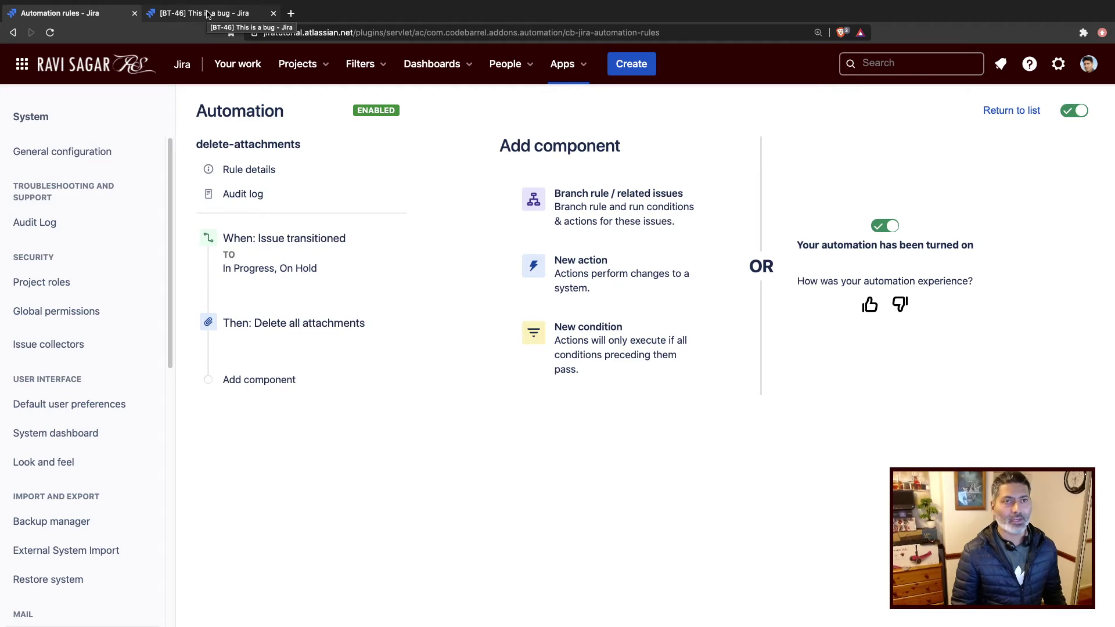
# Step: Transition BT-46 from Done to In Progress, then reload to confirm its attachments are gone
pyautogui.click(208, 14)
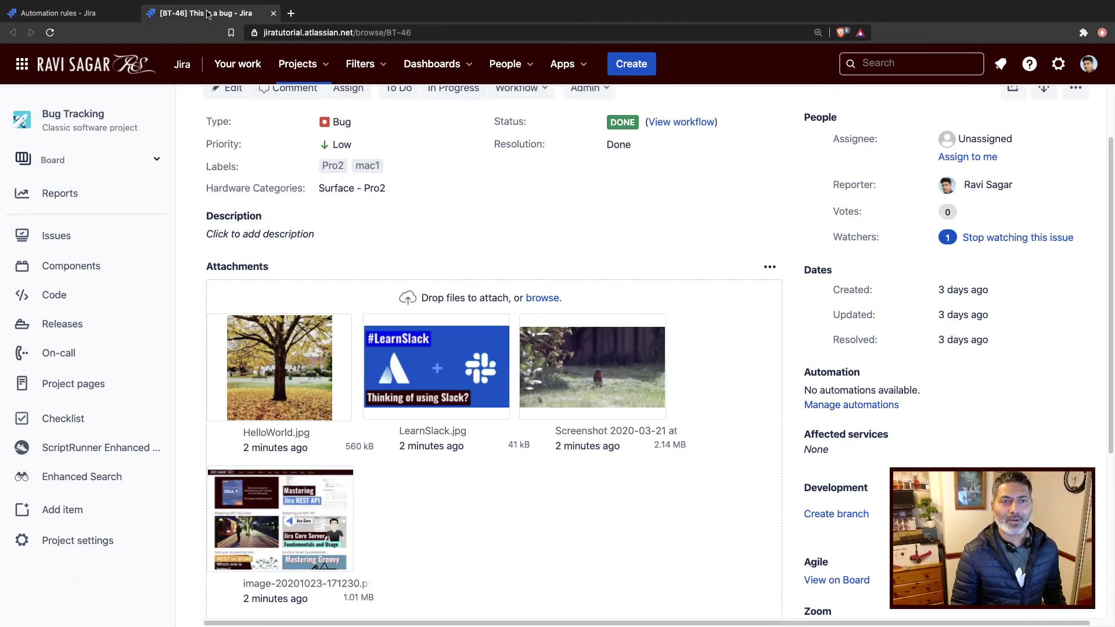
pyautogui.scroll(3, 546, 311)
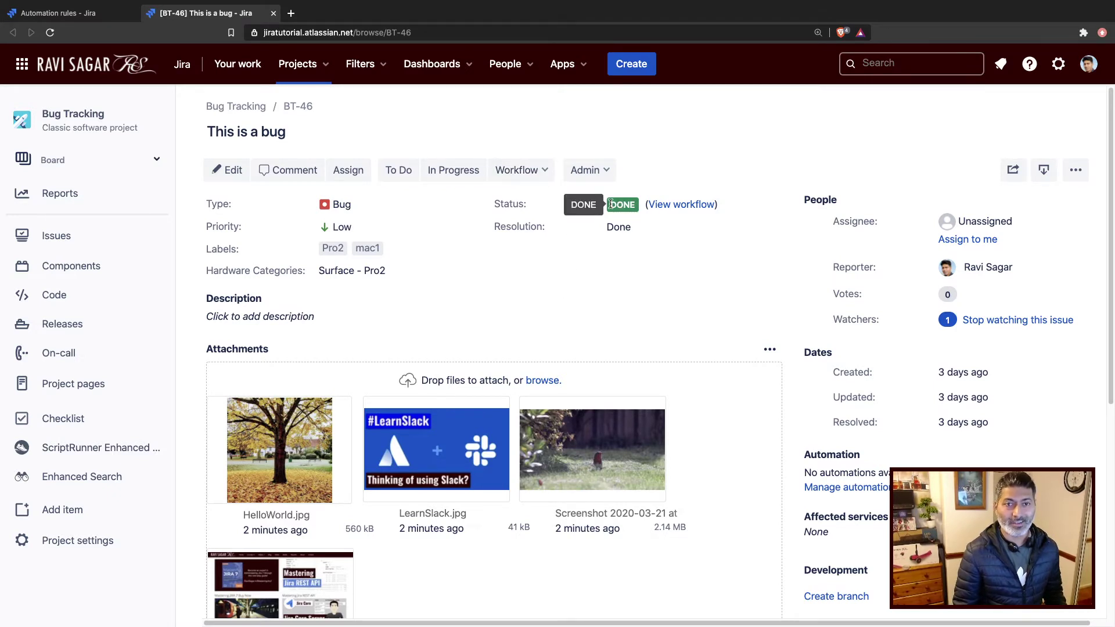
pyautogui.click(545, 171)
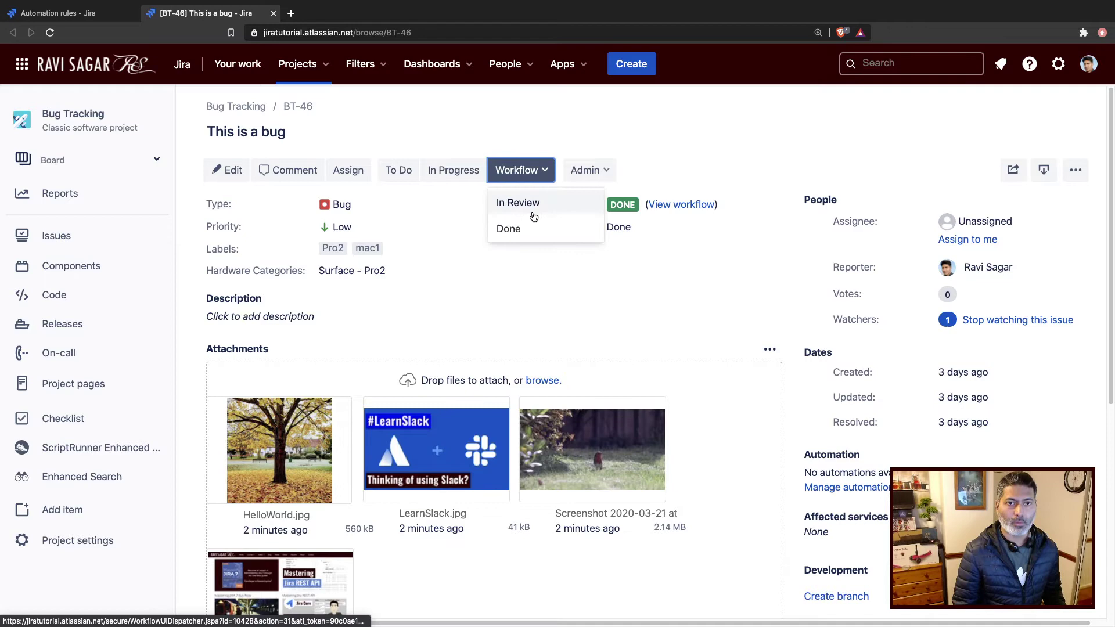
pyautogui.click(473, 169)
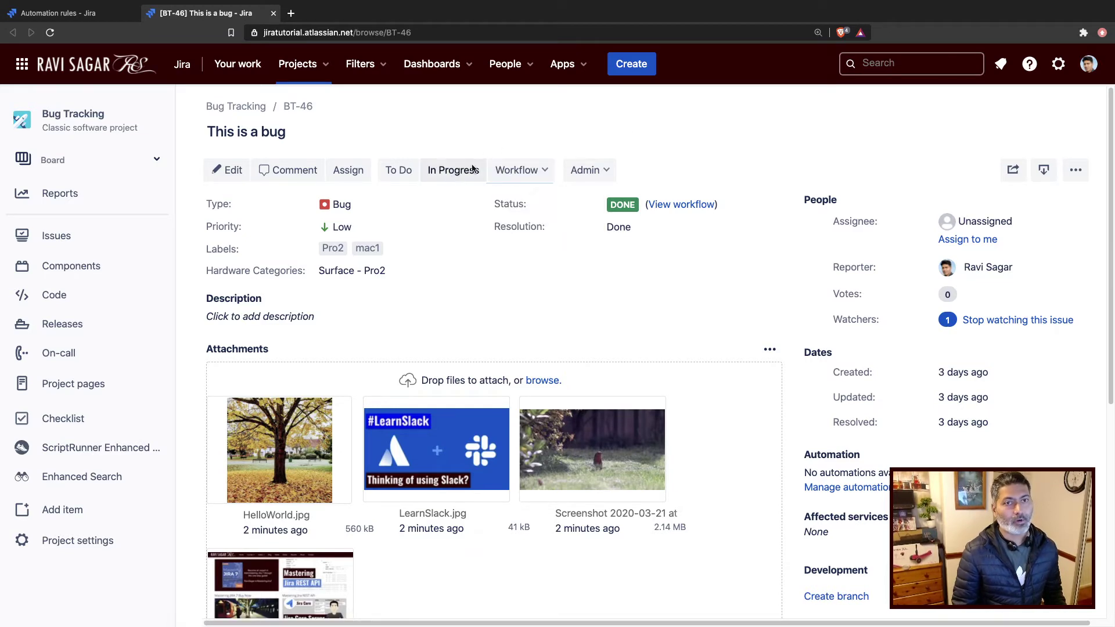
pyautogui.click(454, 172)
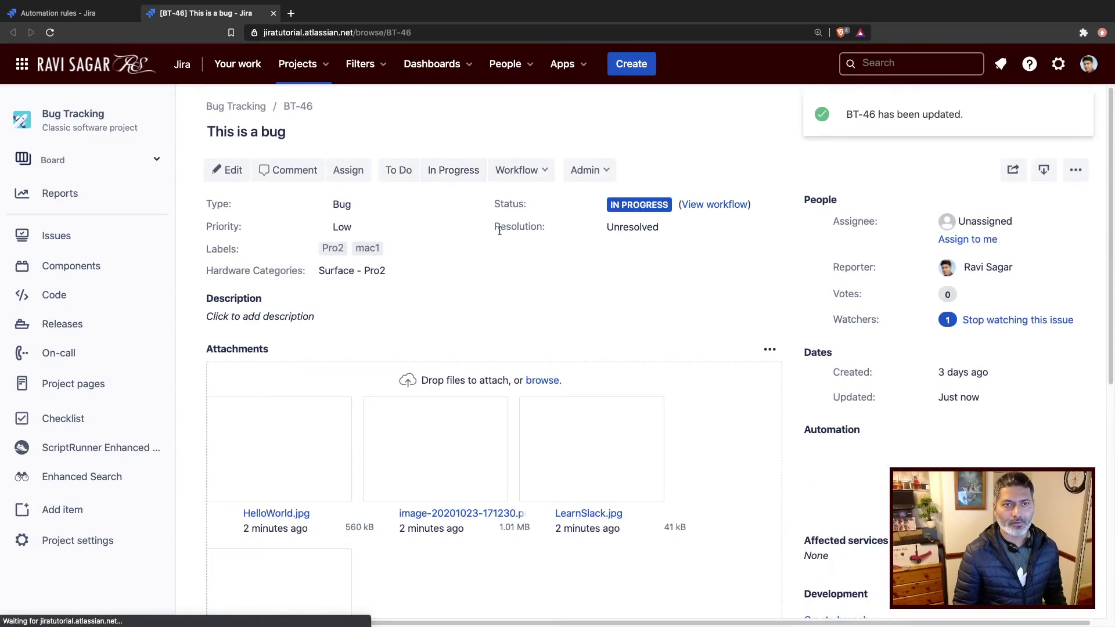
pyautogui.scroll(-2, 403, 296)
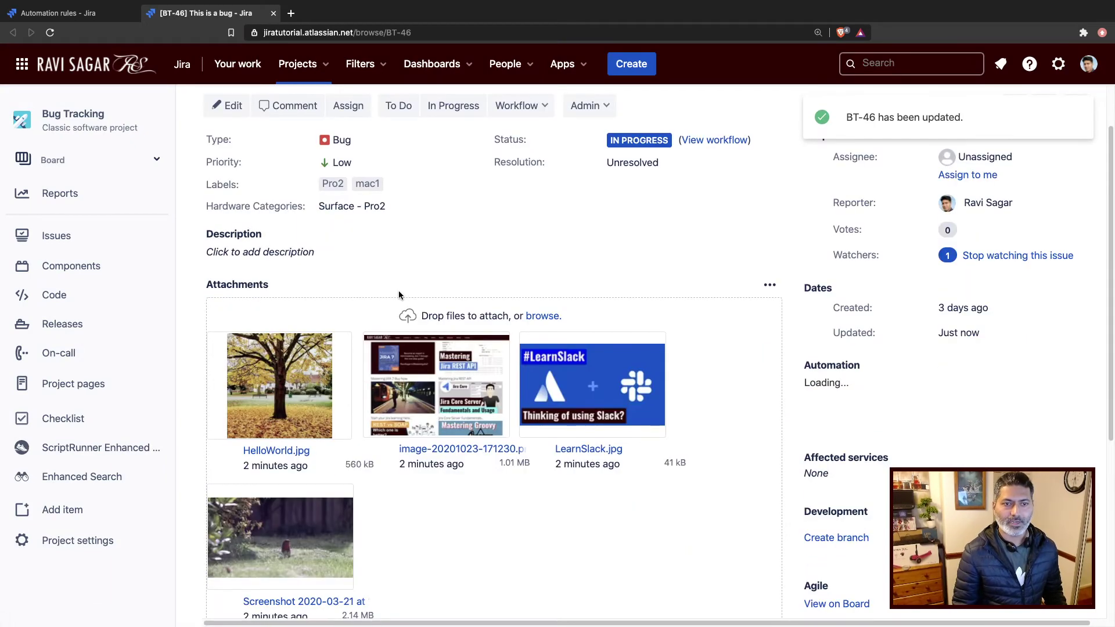
pyautogui.click(50, 34)
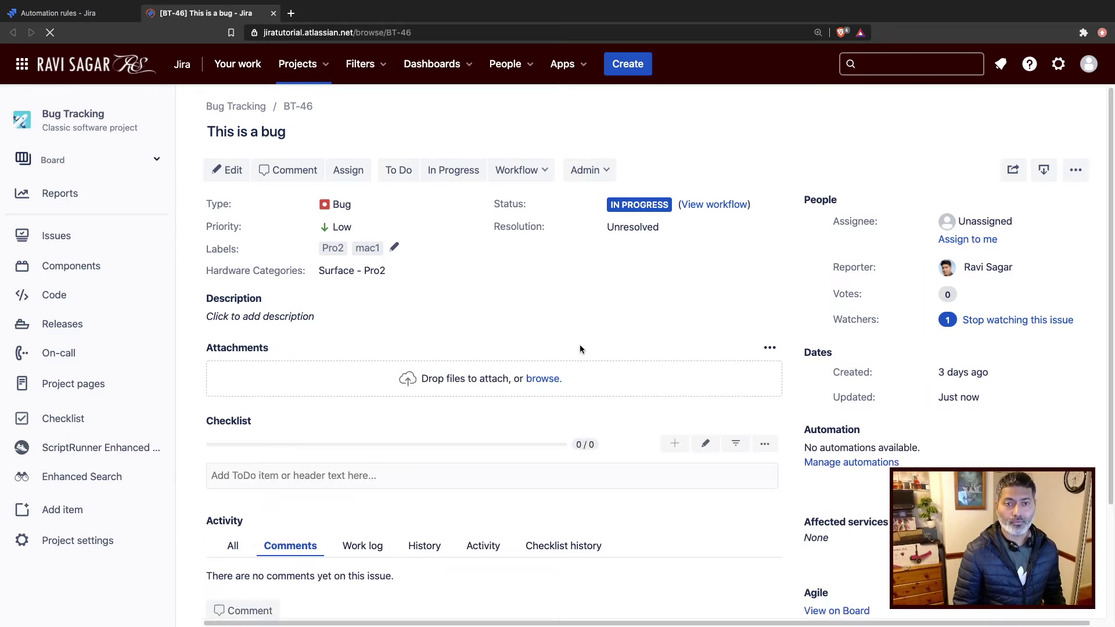
# Step: Review BT-46's History entries removing LearnSlack.jpg, HelloWorld.jpg, a screenshot and image-20201023-171230.png
pyautogui.scroll(-3, 580, 348)
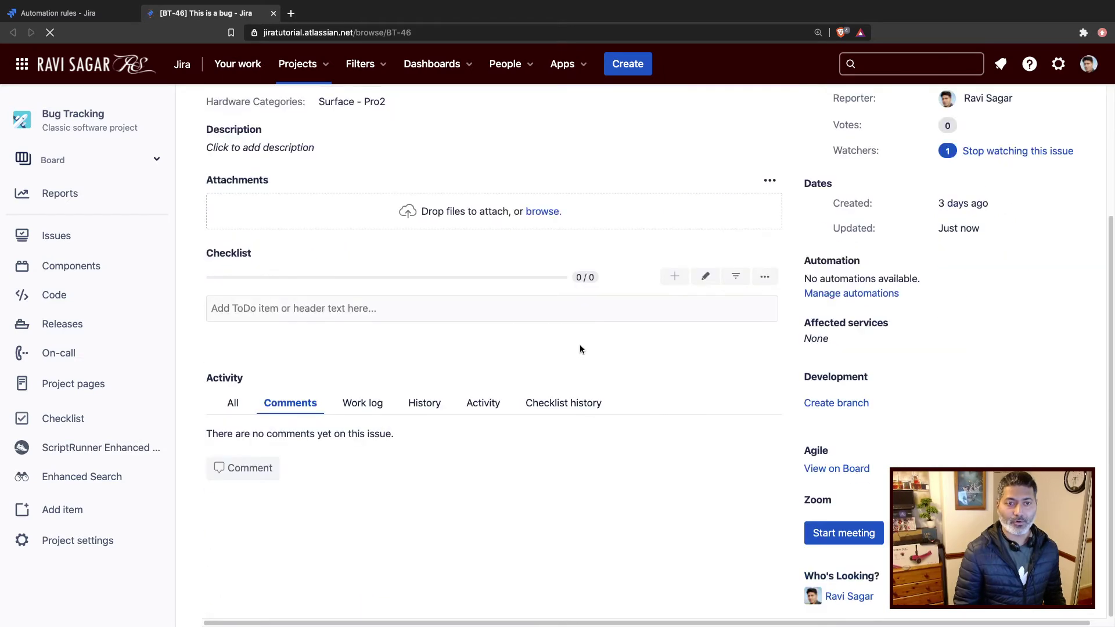
pyautogui.click(432, 411)
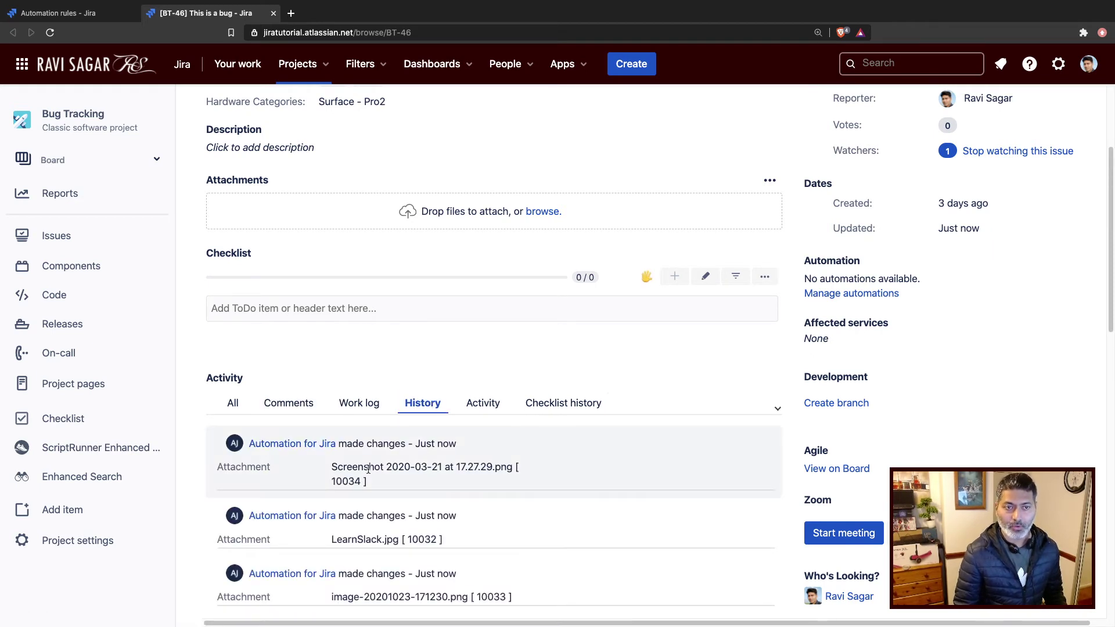
pyautogui.tripleClick(369, 463)
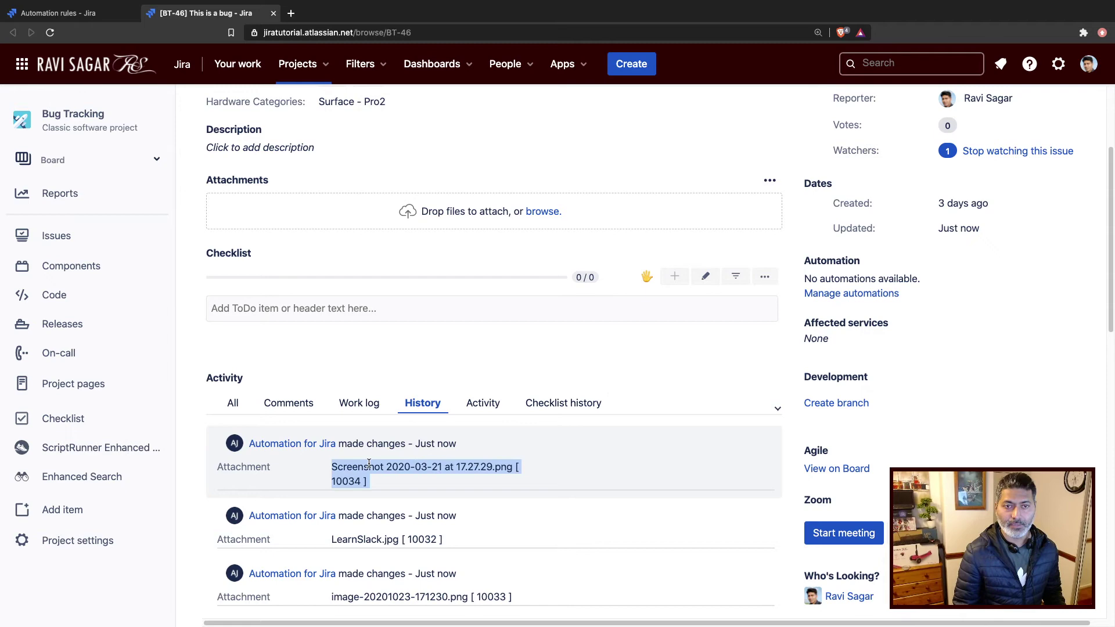
pyautogui.scroll(-3, 369, 463)
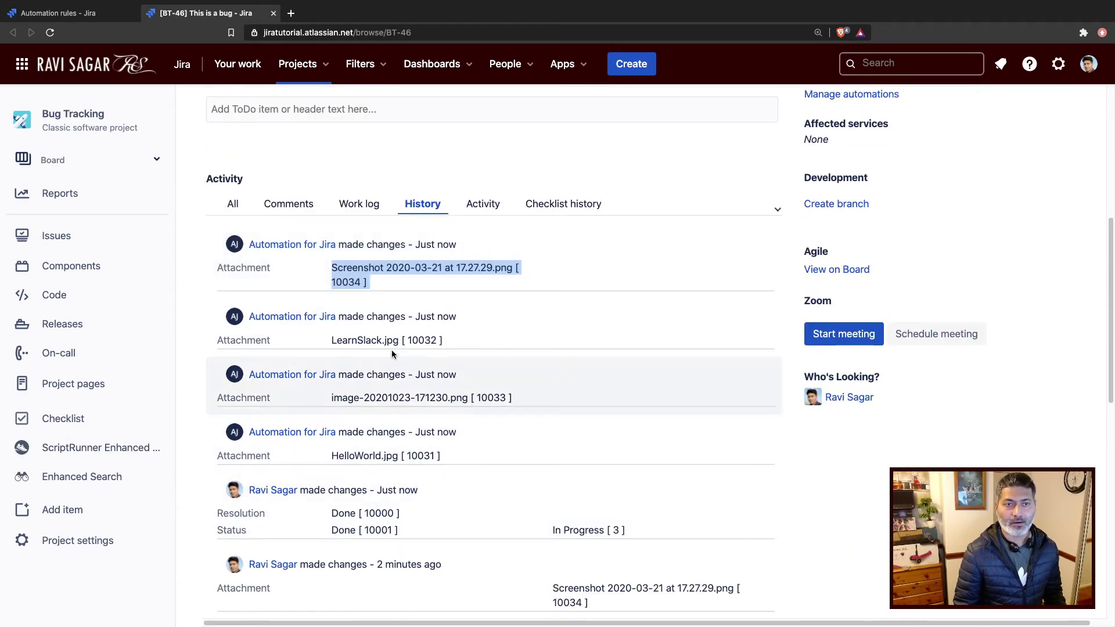
pyautogui.tripleClick(384, 341)
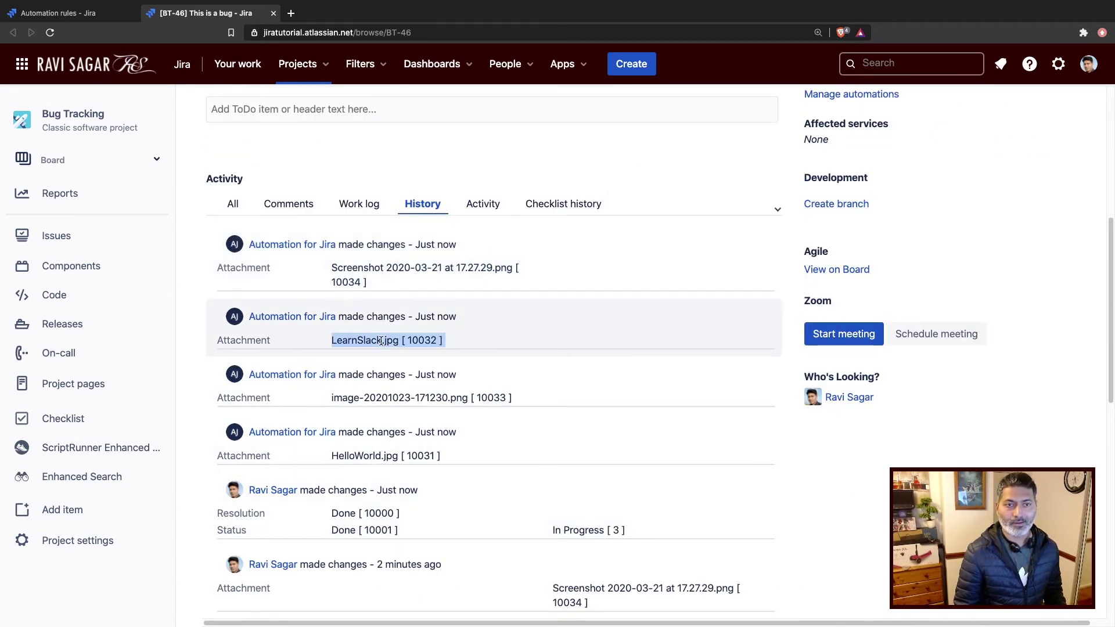
pyautogui.tripleClick(373, 391)
pyautogui.tripleClick(362, 453)
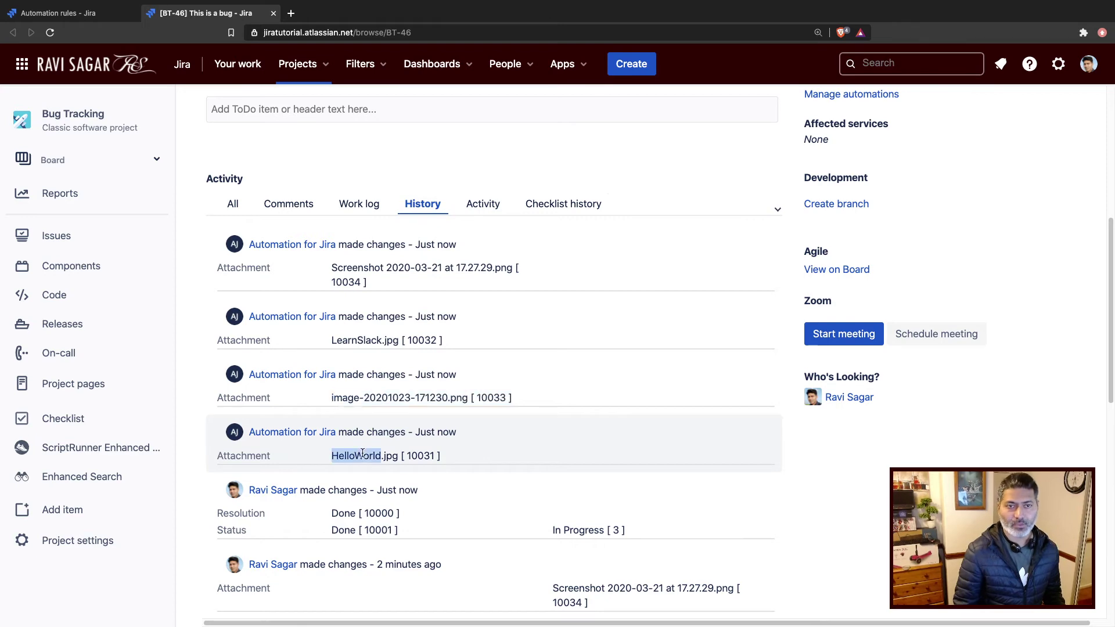
pyautogui.scroll(1, 406, 453)
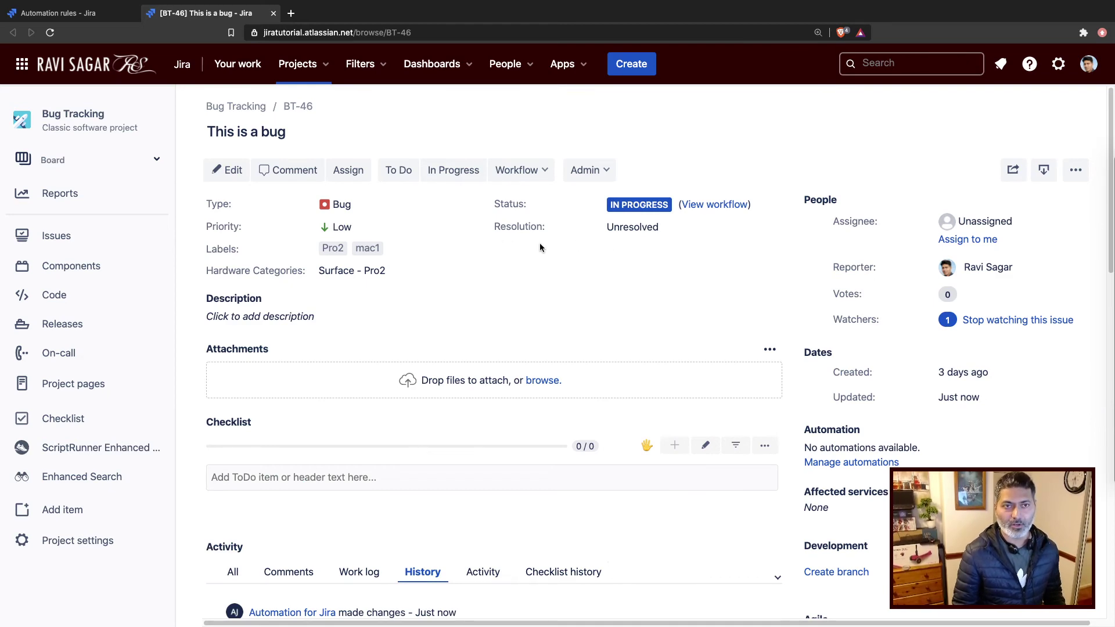
# Step: Open the delete-attachments audit log and expand the SUCCESS run listing BT-46's four deleted attachments
pyautogui.click(65, 14)
pyautogui.click(270, 193)
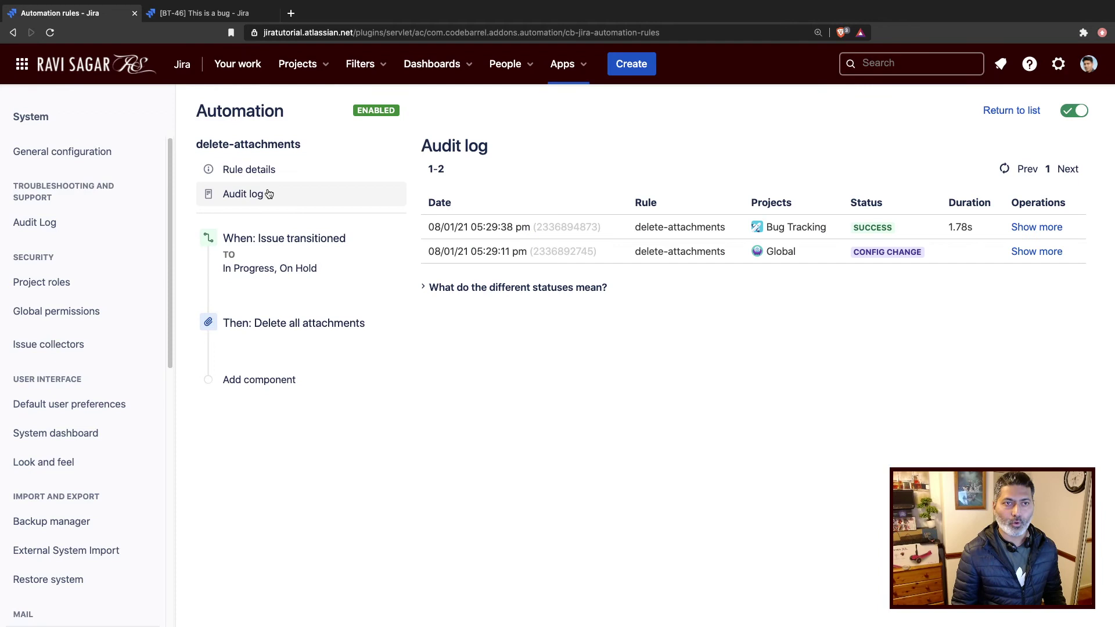
pyautogui.click(1019, 230)
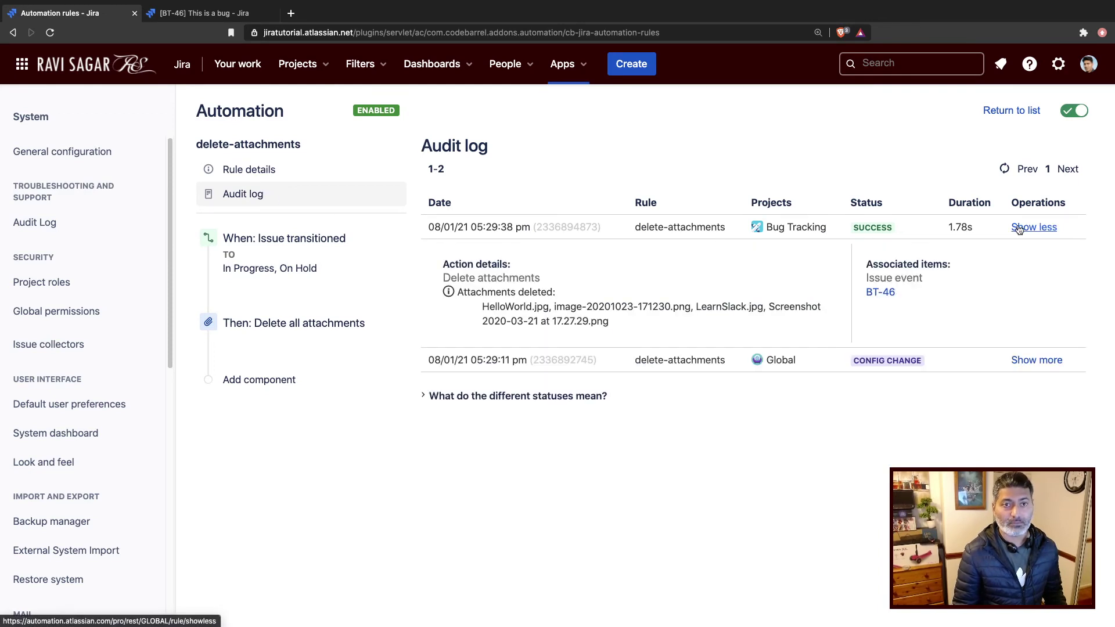
pyautogui.tripleClick(498, 305)
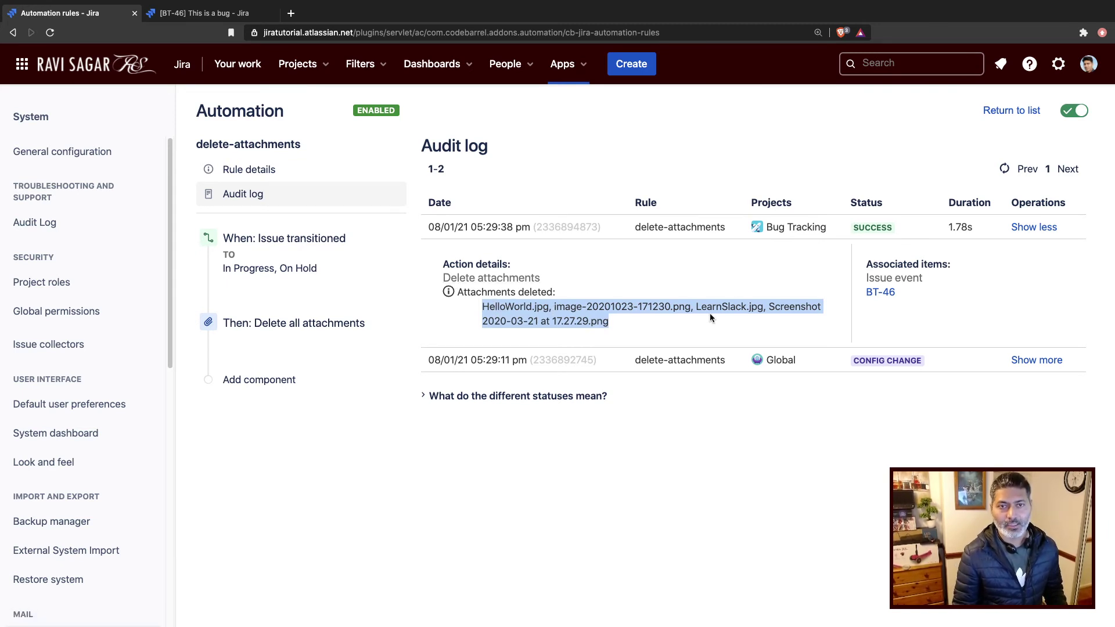
# Step: Open the 'Then: Delete all attachments' component to view its All attachments Filename setting
pyautogui.click(240, 327)
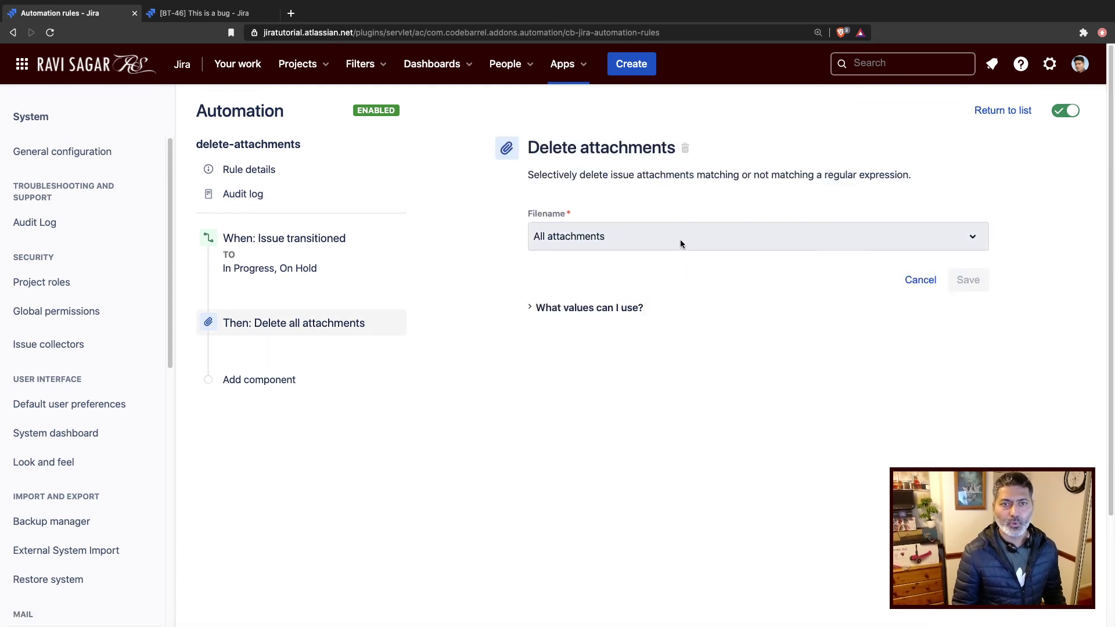